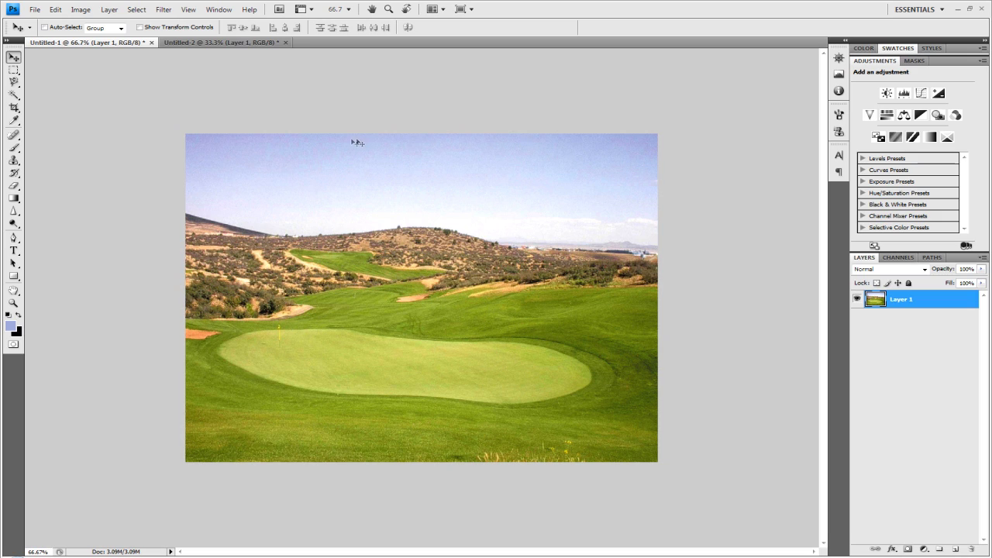
# - Try a small rectangular selection on the clouds image, then return to the golf photo
pyautogui.click(200, 42)
pyautogui.click(14, 69)
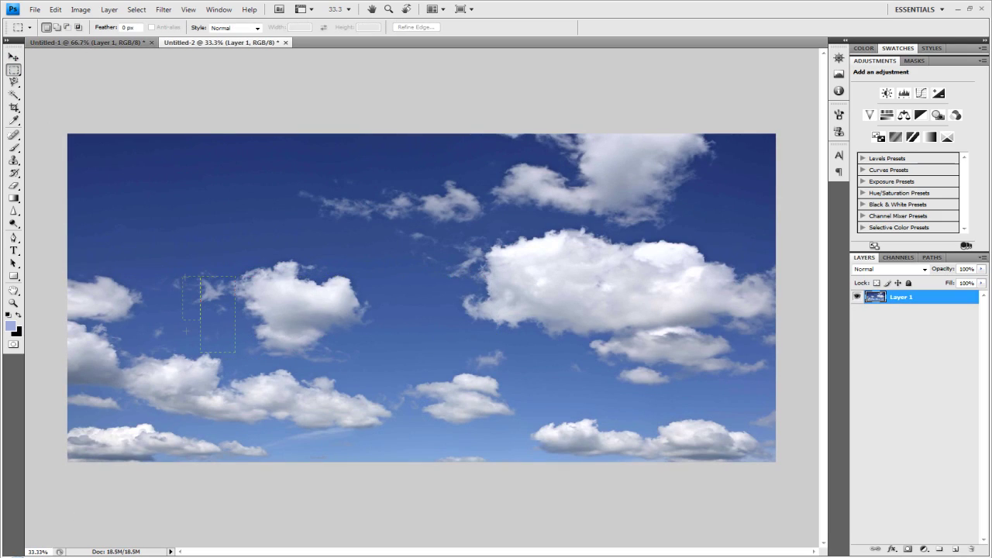
pyautogui.moveTo(186, 331); pyautogui.dragTo(170, 269)
pyautogui.click(170, 269)
pyautogui.click(14, 58)
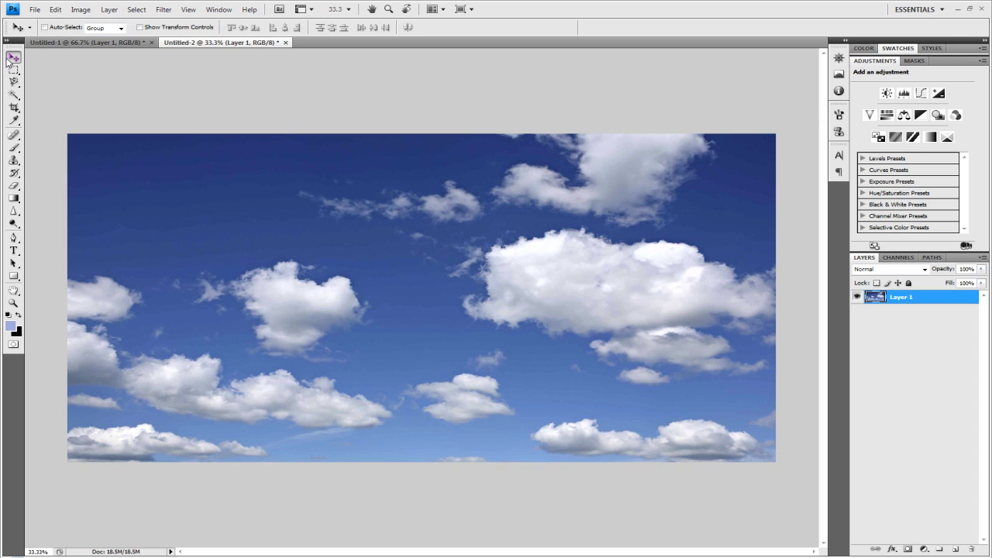
pyautogui.click(85, 43)
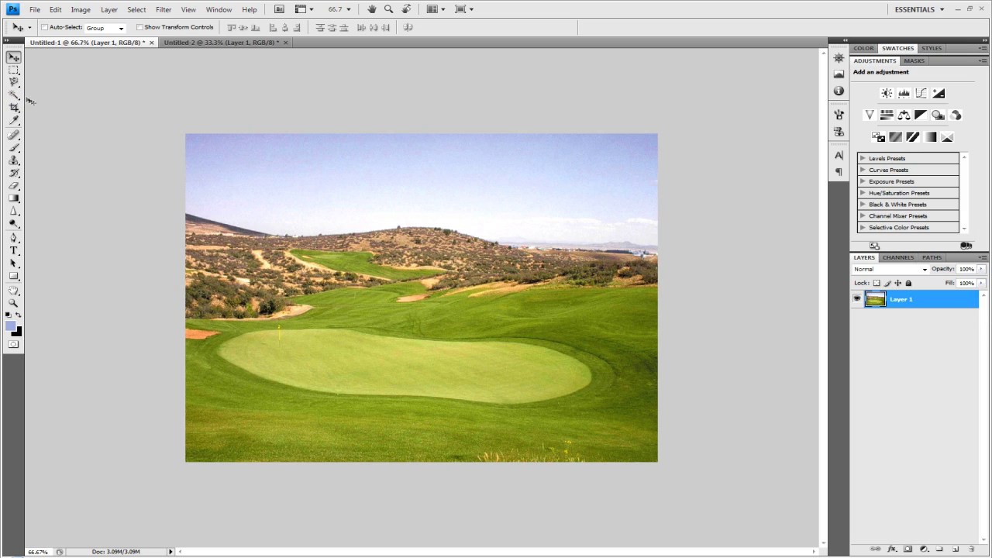
# - Select the sky with the Magic Wand, from the upper sky down to the horizon band
pyautogui.moveTo(13, 95); pyautogui.dragTo(54, 112)
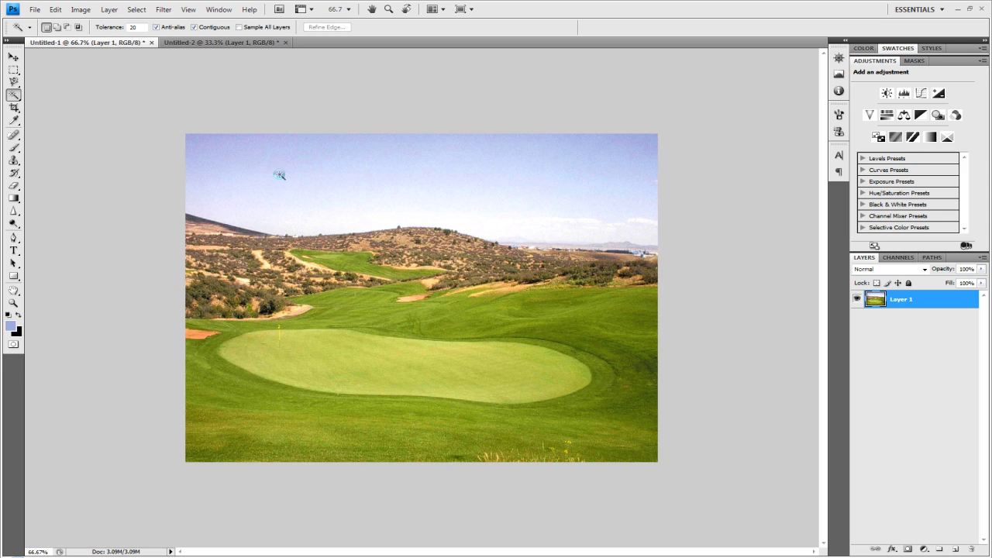
pyautogui.click(279, 175)
pyautogui.click(287, 215)
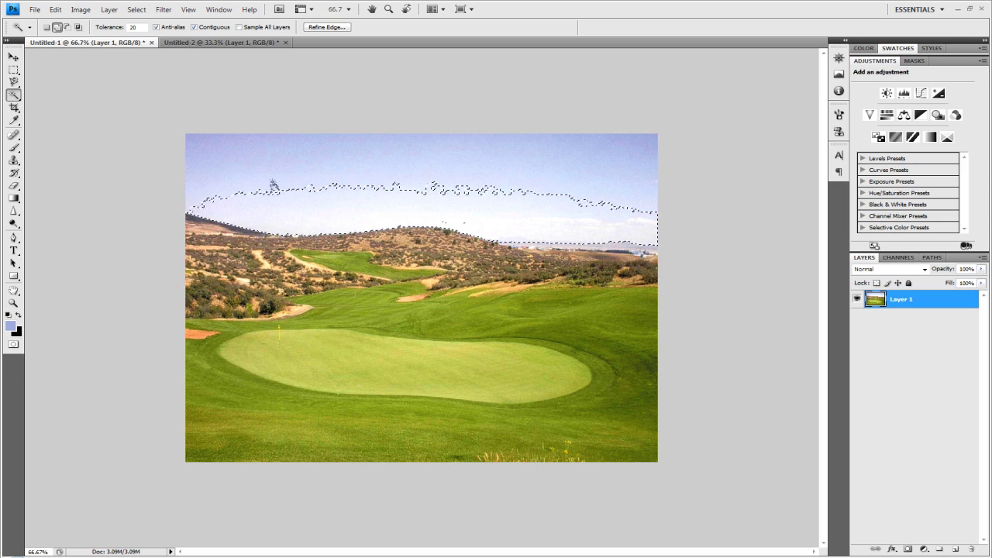
pyautogui.click(242, 159)
pyautogui.hotkey('ctrl', 'd')
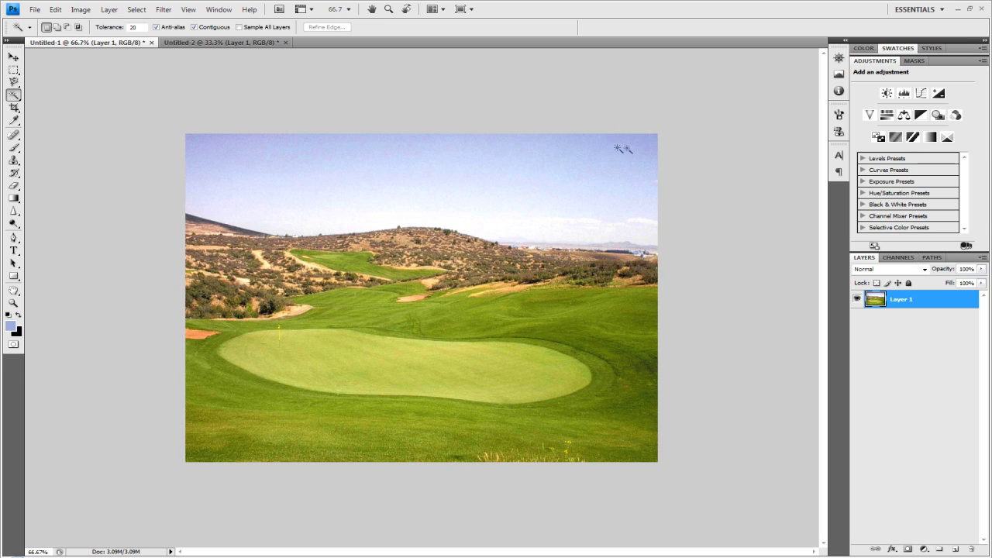
pyautogui.click(572, 179)
pyautogui.keyDown('shift'); pyautogui.click(555, 217); pyautogui.keyUp('shift')
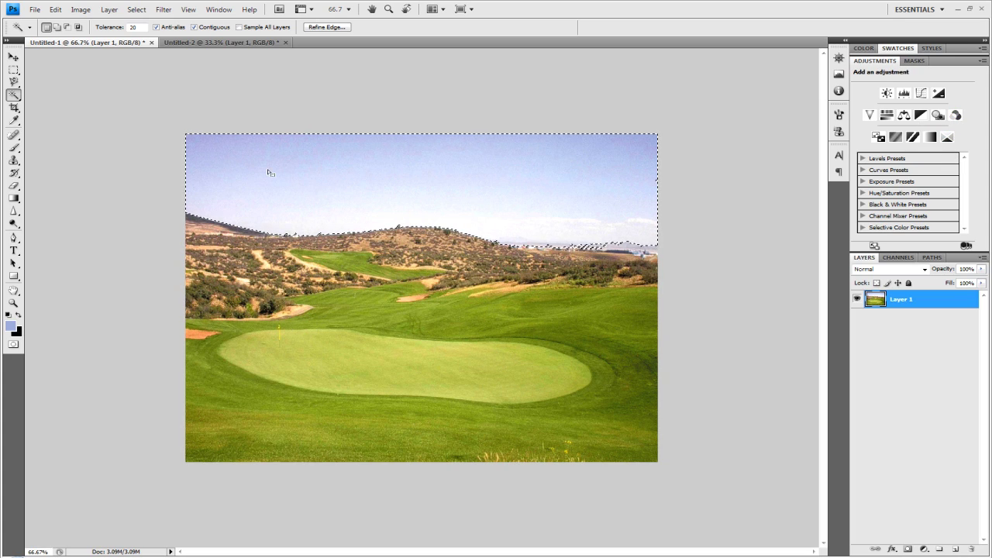
# - Clear the Magic Wand sky selection and go back to the Move tool
pyautogui.click(13, 56)
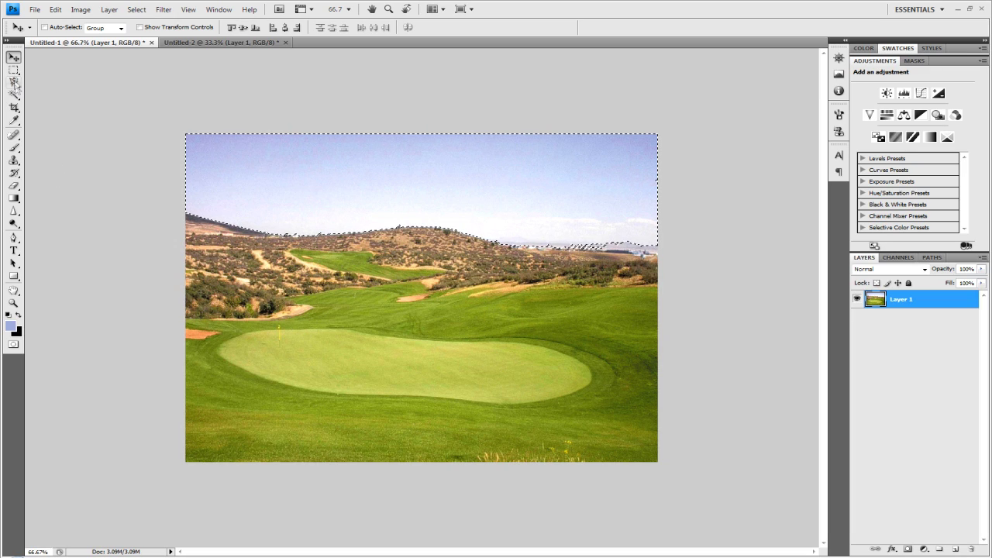
pyautogui.click(13, 69)
pyautogui.click(116, 89)
pyautogui.click(13, 58)
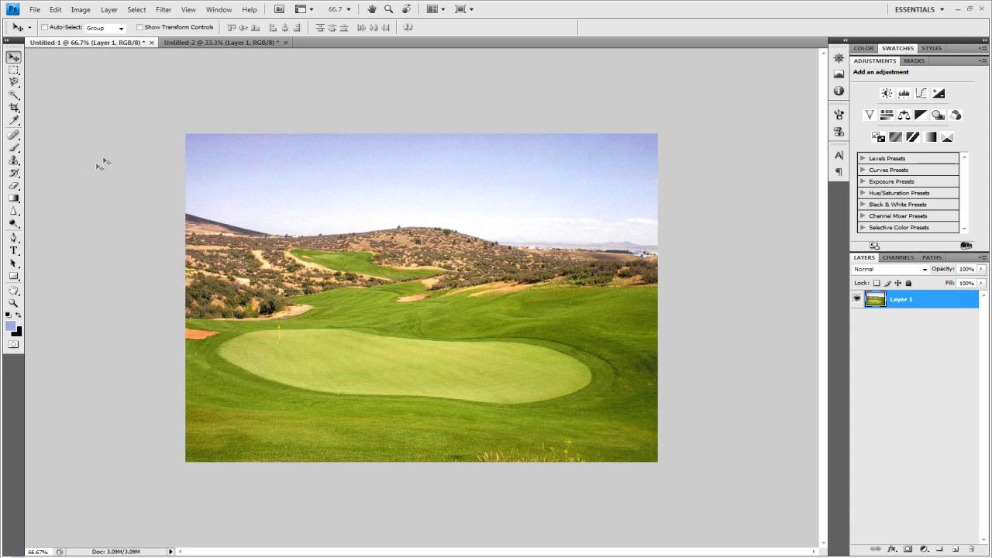
pyautogui.click(14, 70)
pyautogui.click(13, 57)
# - Start a Color Range selection by sampling the sky across the top of the photo
pyautogui.click(108, 9)
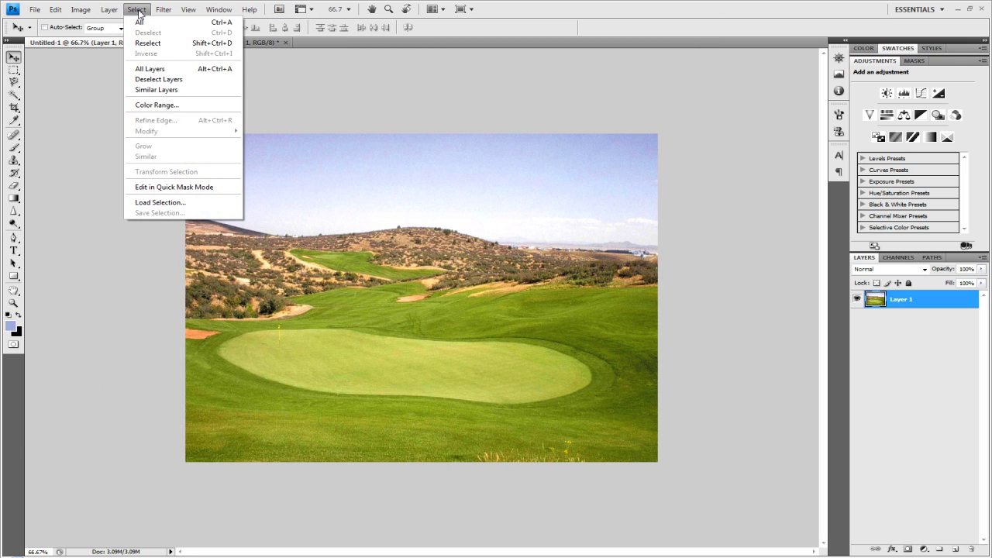
pyautogui.click(159, 105)
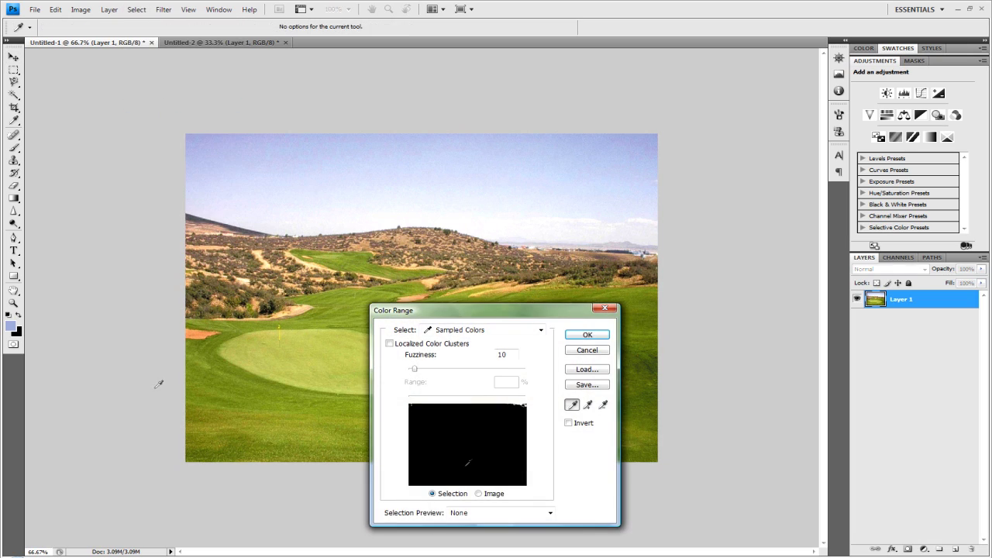
pyautogui.moveTo(510, 318); pyautogui.dragTo(655, 238)
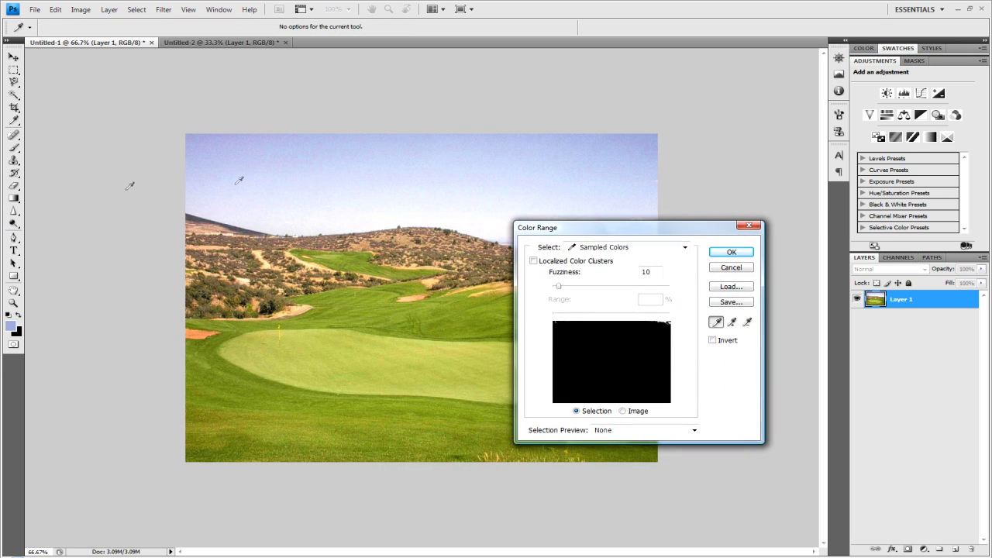
pyautogui.click(255, 169)
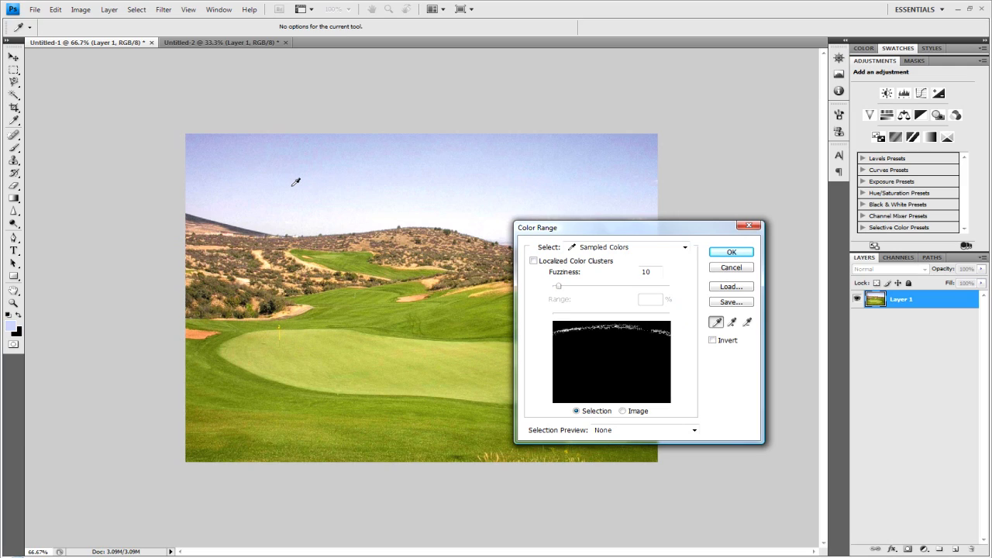
pyautogui.moveTo(293, 176); pyautogui.dragTo(476, 193)
pyautogui.moveTo(560, 231); pyautogui.dragTo(310, 296)
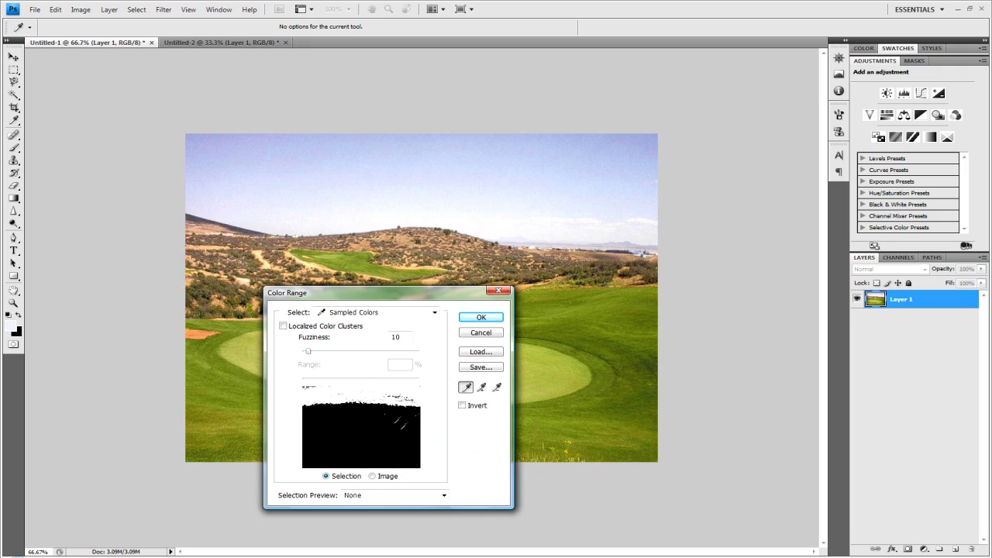
# - Add the remaining sky patches to the Color Range sample, set Fuzziness to 24, and confirm
pyautogui.click(463, 226)
pyautogui.keyDown('shift'); pyautogui.click(513, 218); pyautogui.keyUp('shift')
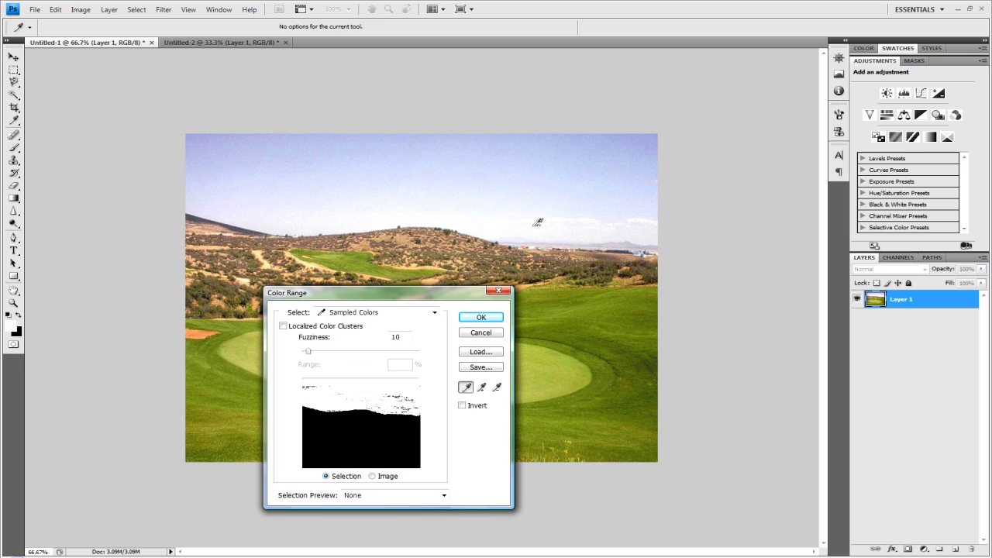
pyautogui.keyDown('shift'); pyautogui.click(613, 224); pyautogui.keyUp('shift')
pyautogui.keyDown('shift'); pyautogui.click(635, 195); pyautogui.keyUp('shift')
pyautogui.keyDown('shift'); pyautogui.click(213, 131); pyautogui.keyUp('shift')
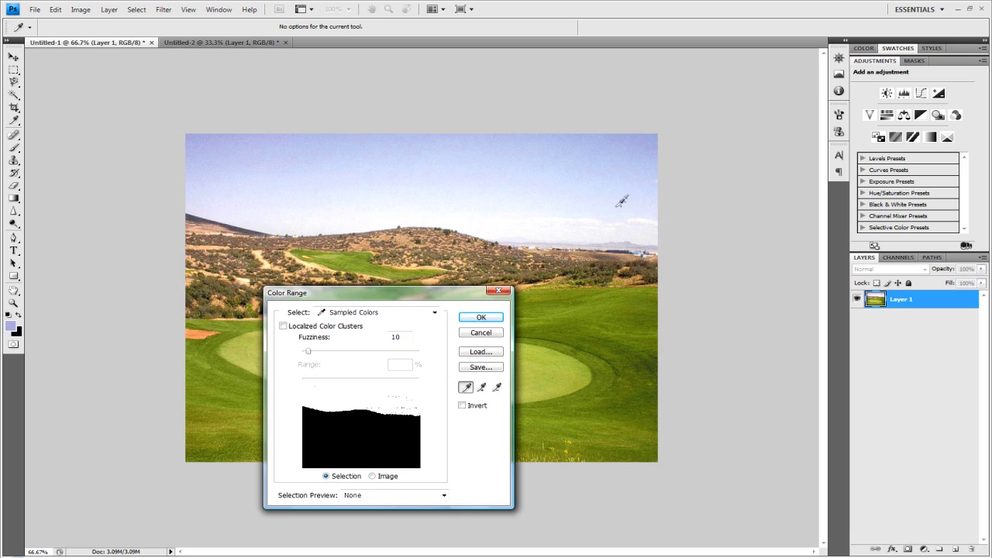
pyautogui.keyDown('shift'); pyautogui.click(594, 232); pyautogui.keyUp('shift')
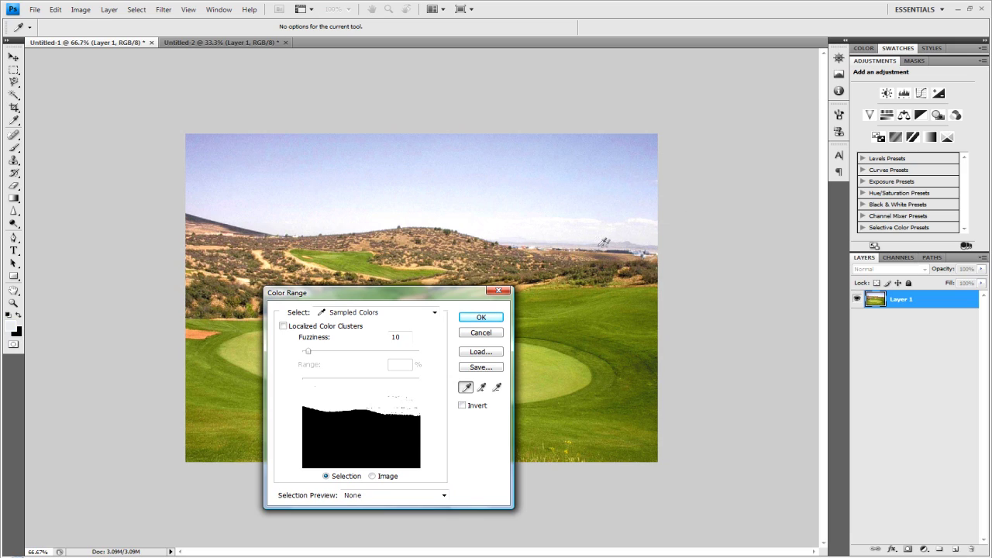
pyautogui.keyDown('shift'); pyautogui.click(639, 232); pyautogui.keyUp('shift')
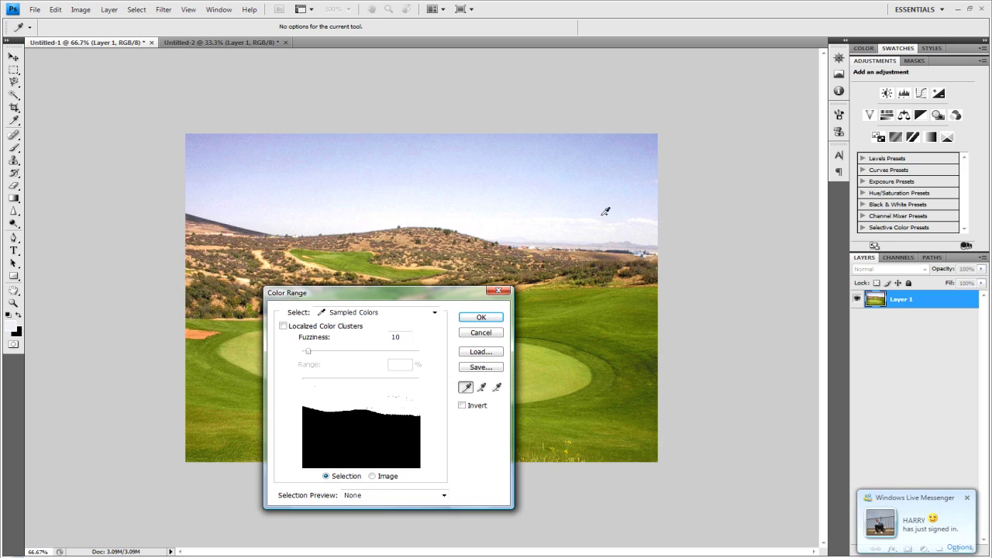
pyautogui.moveTo(310, 353); pyautogui.dragTo(323, 355)
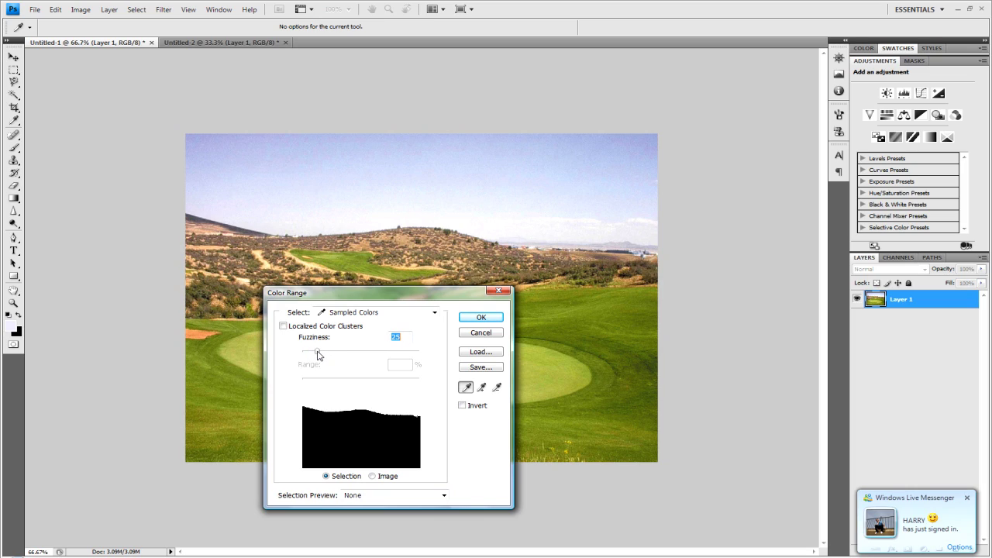
pyautogui.moveTo(318, 355); pyautogui.dragTo(317, 354)
pyautogui.click(479, 319)
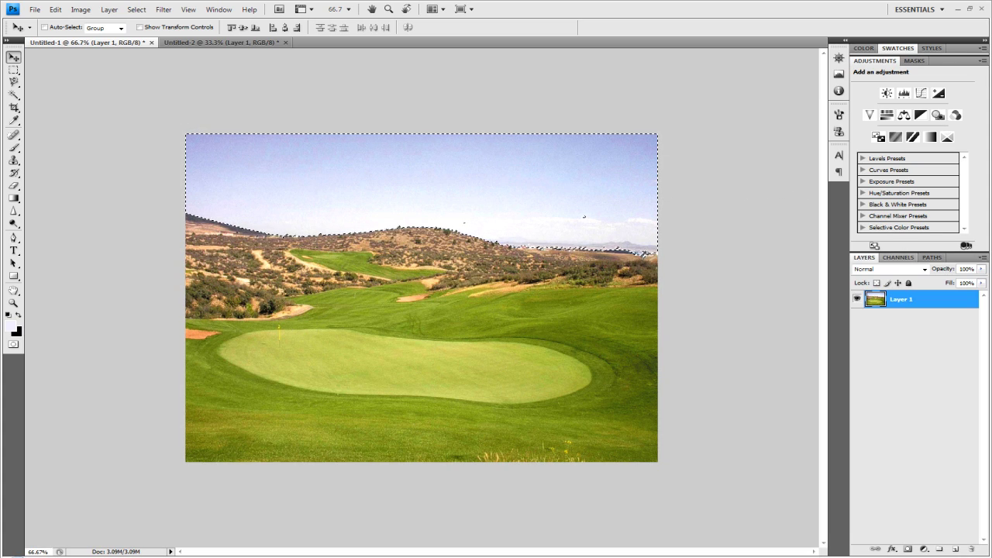
# - Add a Hue/Saturation adjustment layer with a negative Hue shift, turning the sky pale cream
pyautogui.click(924, 548)
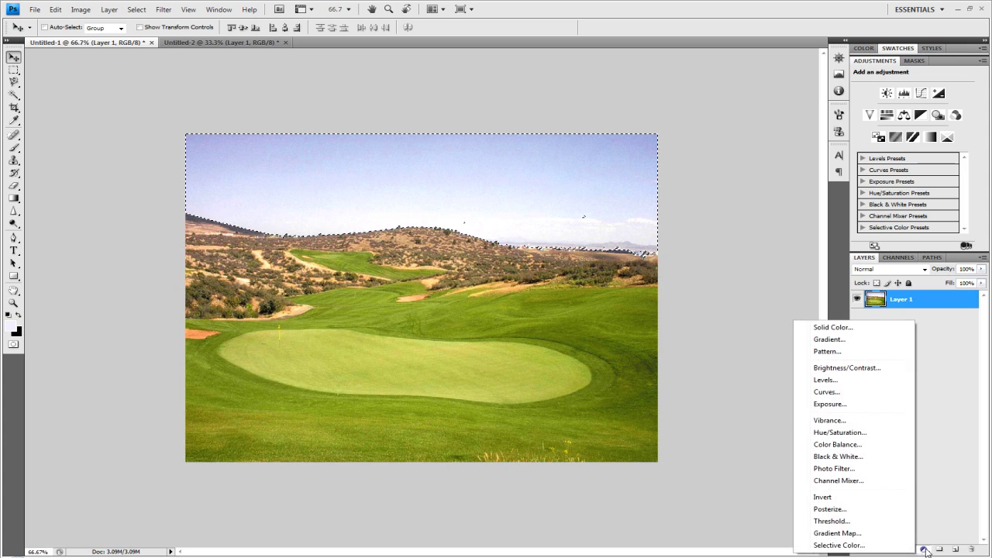
pyautogui.click(876, 433)
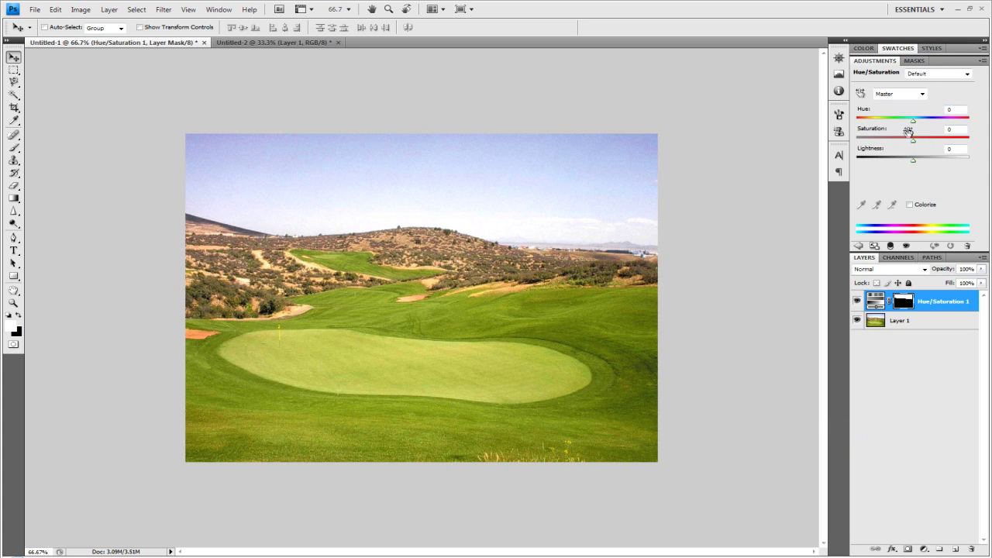
pyautogui.moveTo(913, 121); pyautogui.dragTo(858, 145)
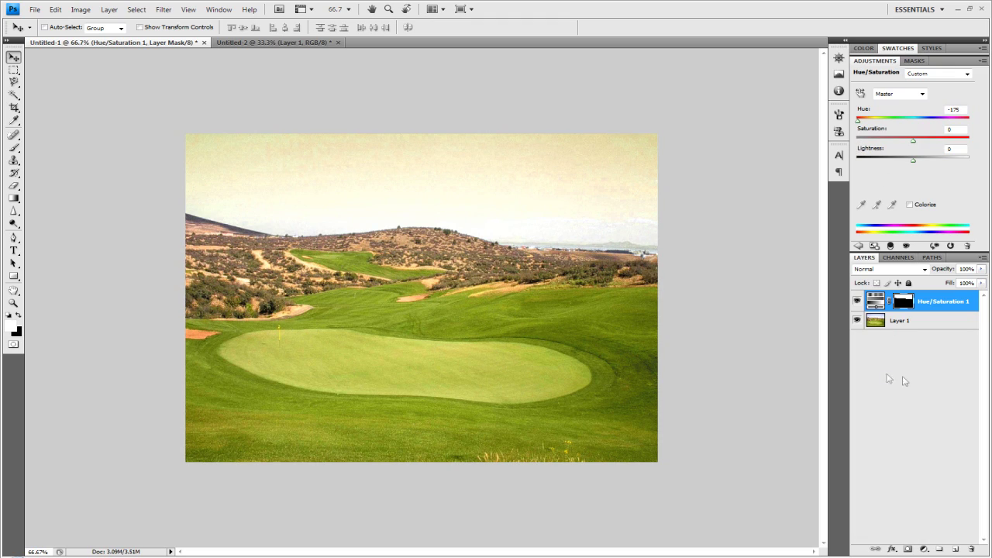
# - Delete the Hue/Saturation layer and reselect the sky with Color Range at Fuzziness 58
pyautogui.press('Delete')
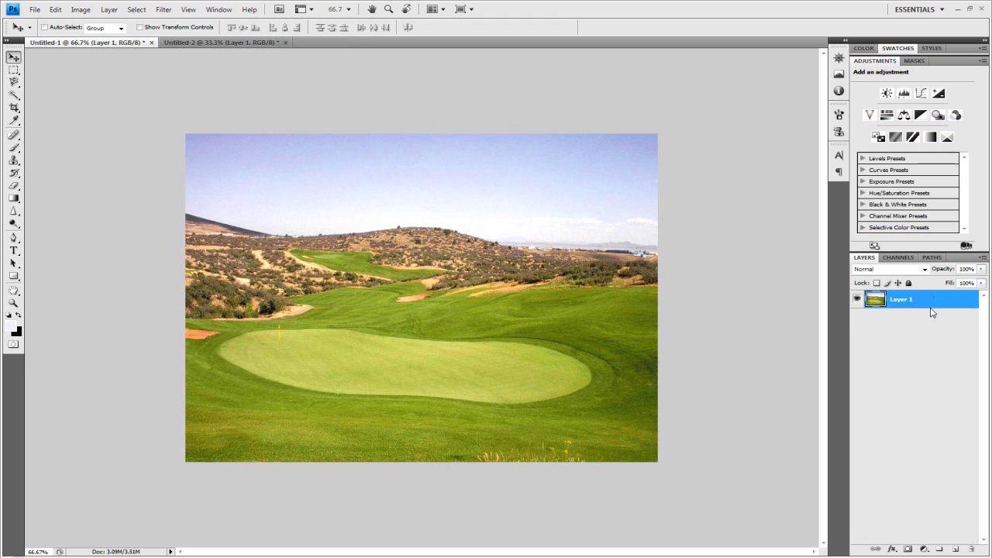
pyautogui.click(137, 9)
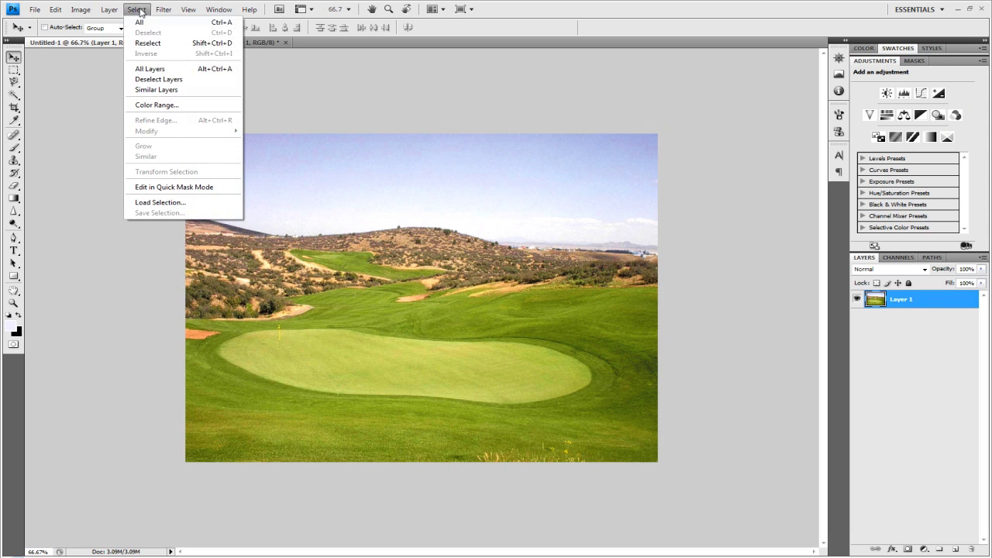
pyautogui.click(156, 104)
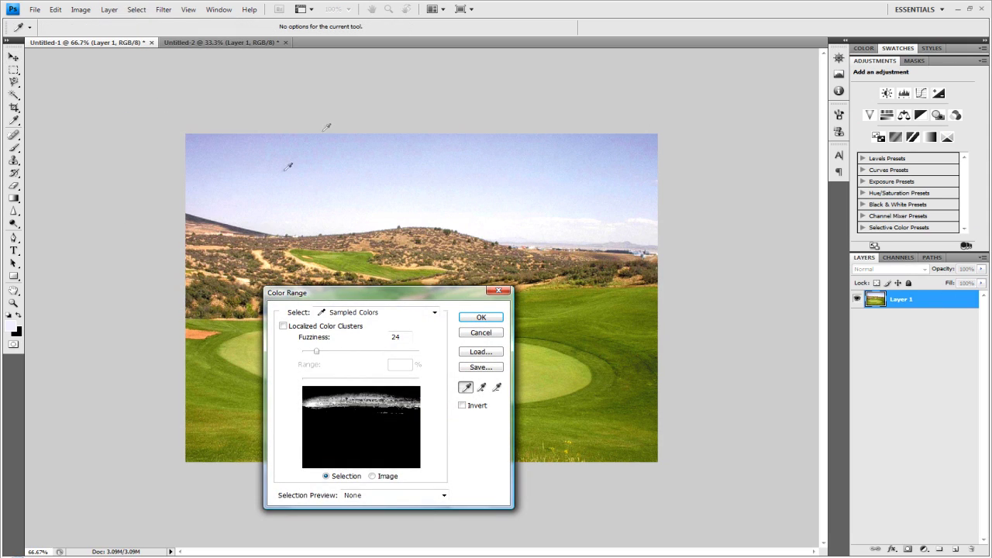
pyautogui.moveTo(270, 183); pyautogui.dragTo(193, 134)
pyautogui.click(602, 190)
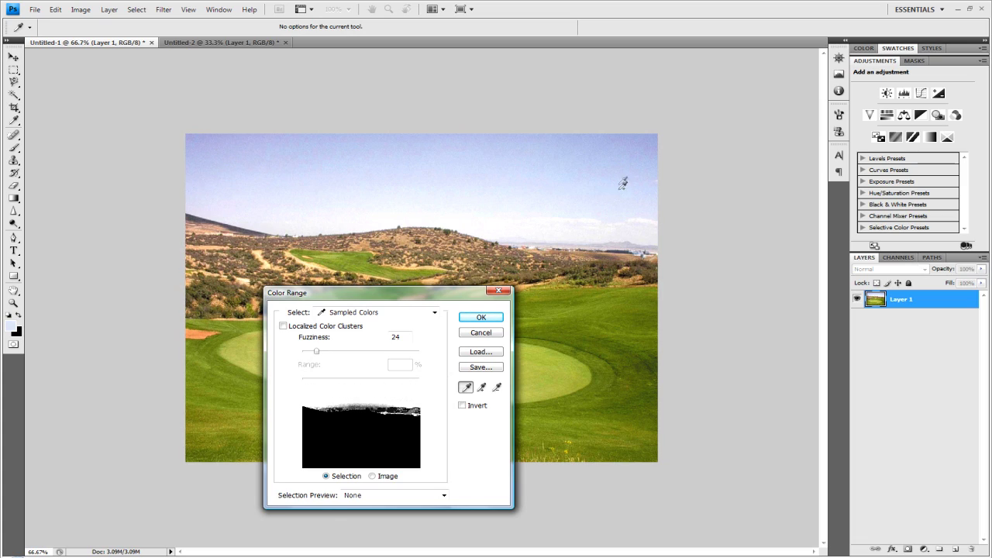
pyautogui.click(644, 144)
pyautogui.moveTo(317, 351); pyautogui.dragTo(345, 354)
pyautogui.click(461, 317)
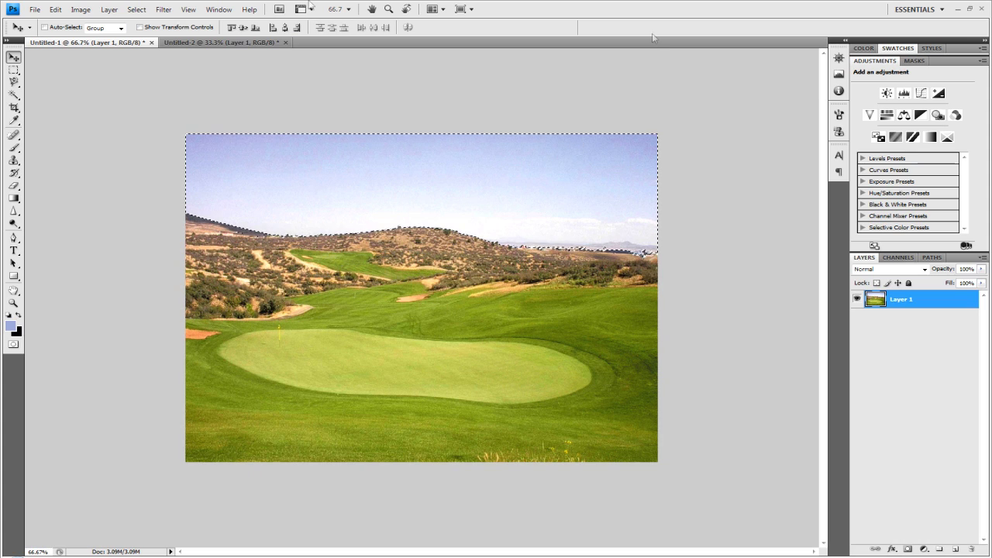
# - Cut the selected sky from the golf photo and bring up the Untitled-2 cloud image
pyautogui.click(62, 9)
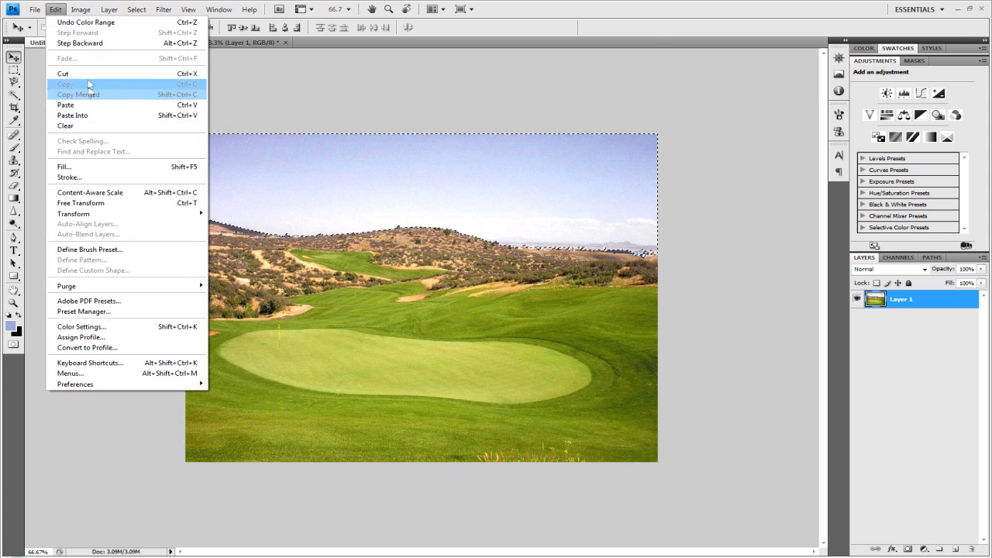
pyautogui.click(87, 73)
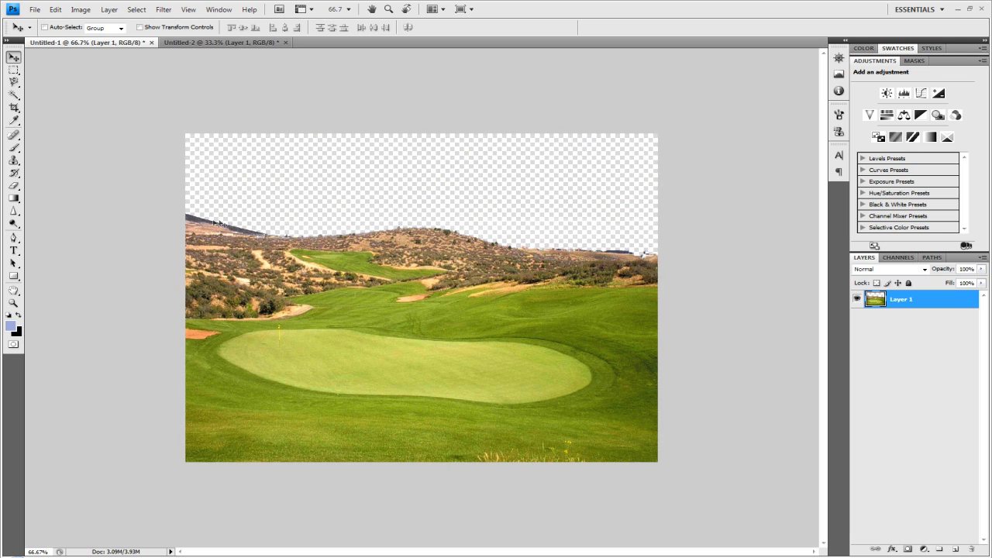
pyautogui.click(209, 43)
# - Marquee the whole cloud image, copy it, and paste it into the golf photo as Layer 2
pyautogui.click(13, 69)
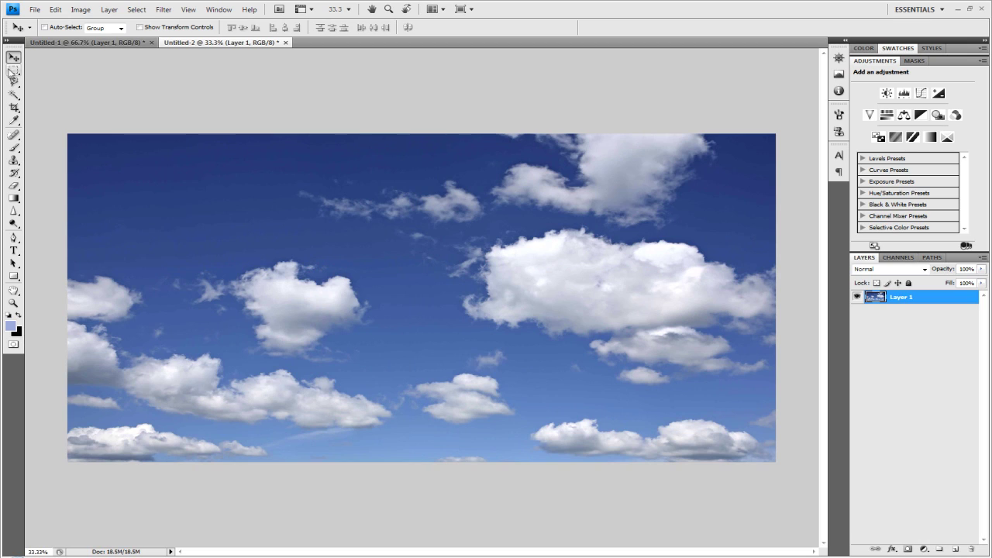
pyautogui.moveTo(65, 133); pyautogui.dragTo(777, 464)
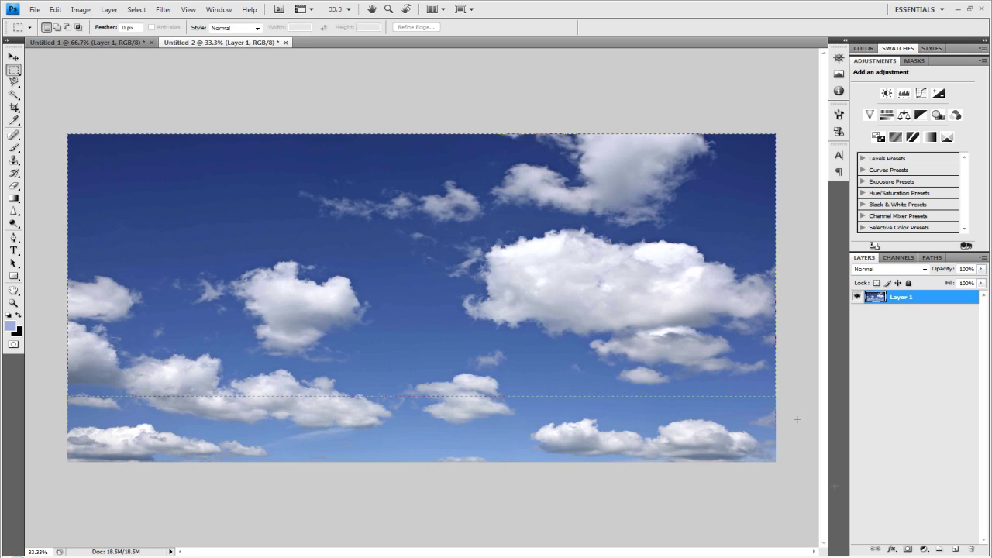
pyautogui.click(57, 9)
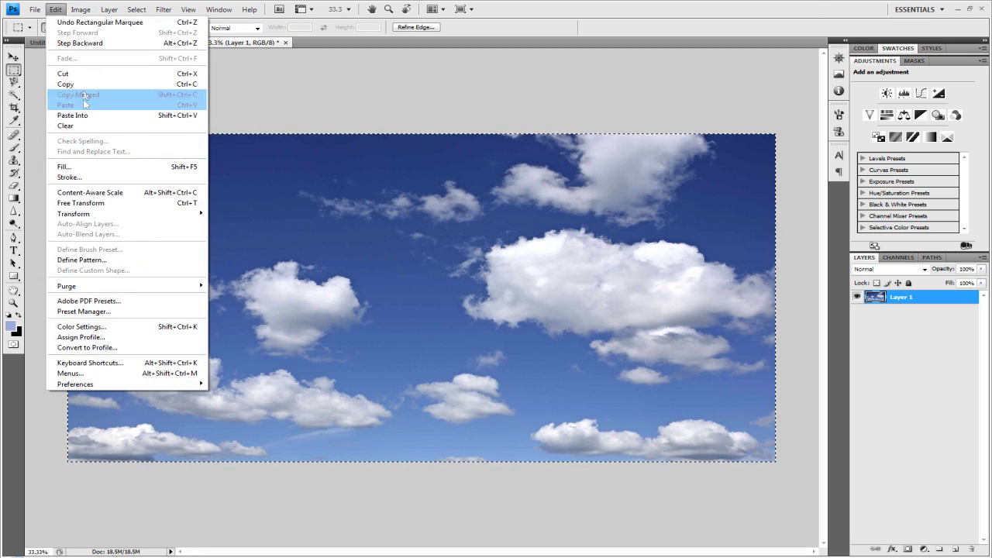
pyautogui.click(66, 84)
pyautogui.click(70, 42)
pyautogui.click(56, 10)
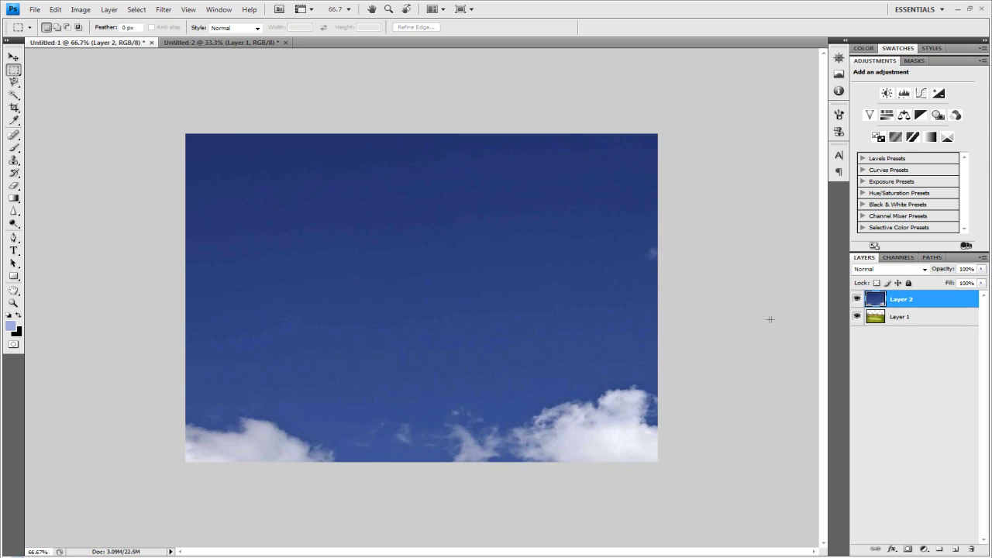
pyautogui.click(57, 12)
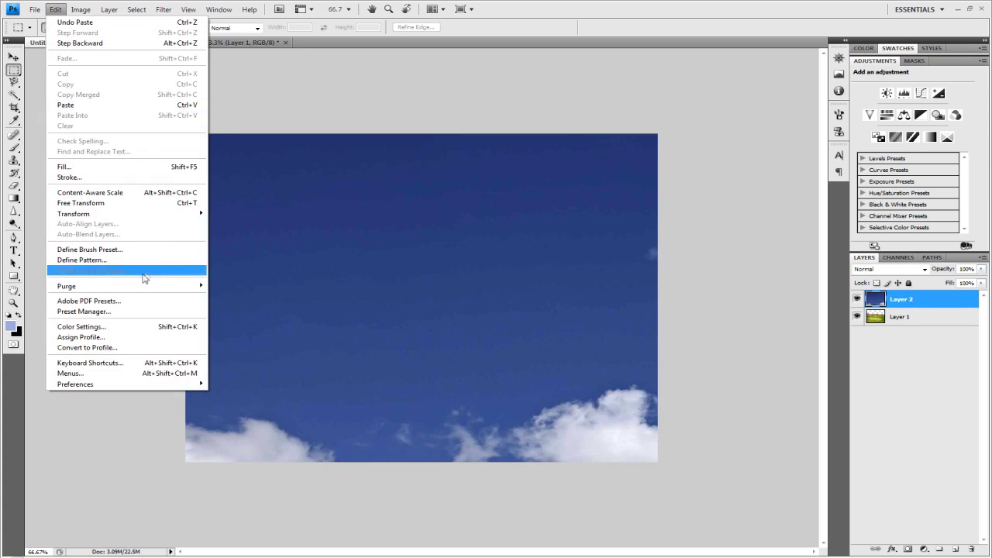
# - Free Transform the cloud layer, scaling and moving it across the photo's sky area, then commit
pyautogui.click(132, 203)
pyautogui.moveTo(297, 219); pyautogui.dragTo(430, 268)
pyautogui.moveTo(540, 355); pyautogui.dragTo(235, 193)
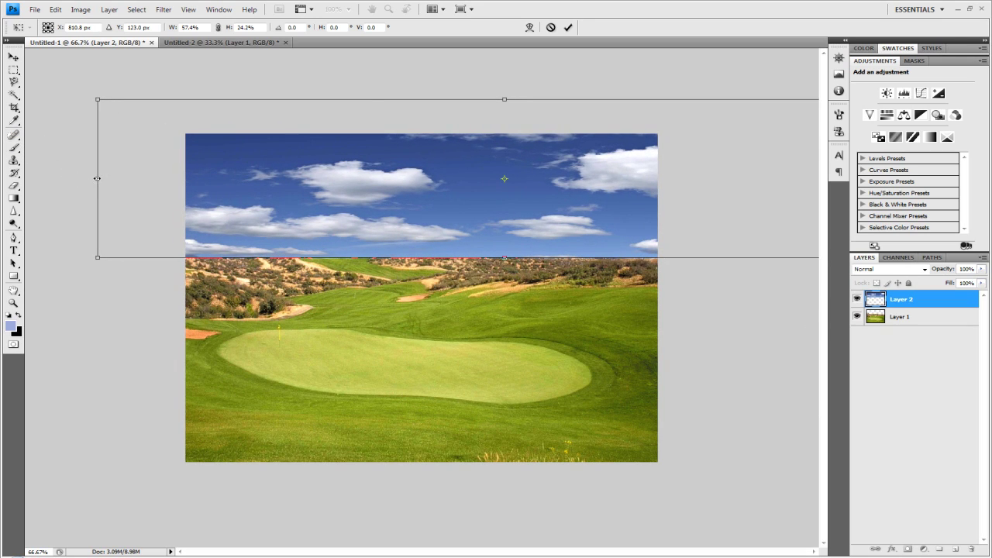
pyautogui.moveTo(97, 178); pyautogui.dragTo(483, 178)
pyautogui.moveTo(537, 224); pyautogui.dragTo(246, 237)
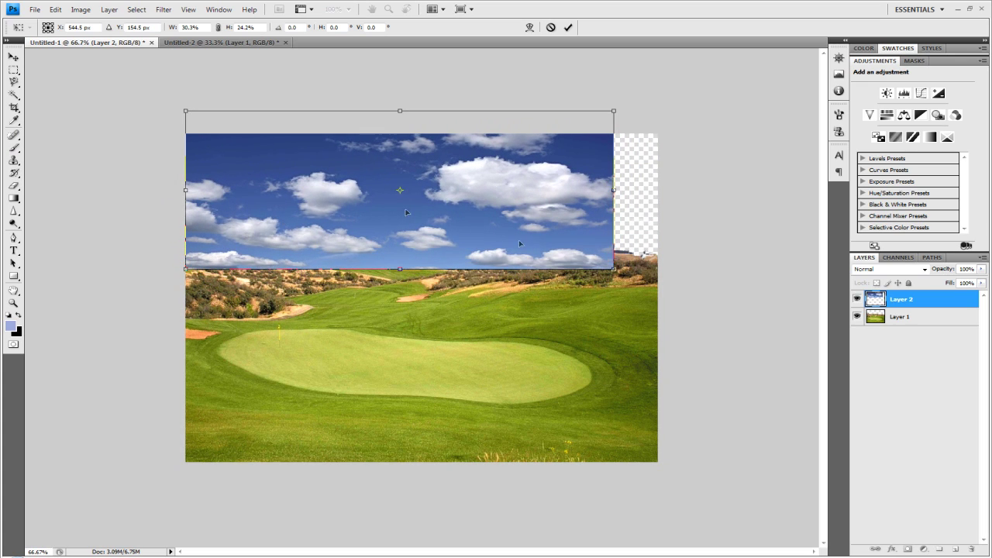
pyautogui.moveTo(613, 269); pyautogui.dragTo(656, 276)
pyautogui.moveTo(627, 242); pyautogui.dragTo(625, 249)
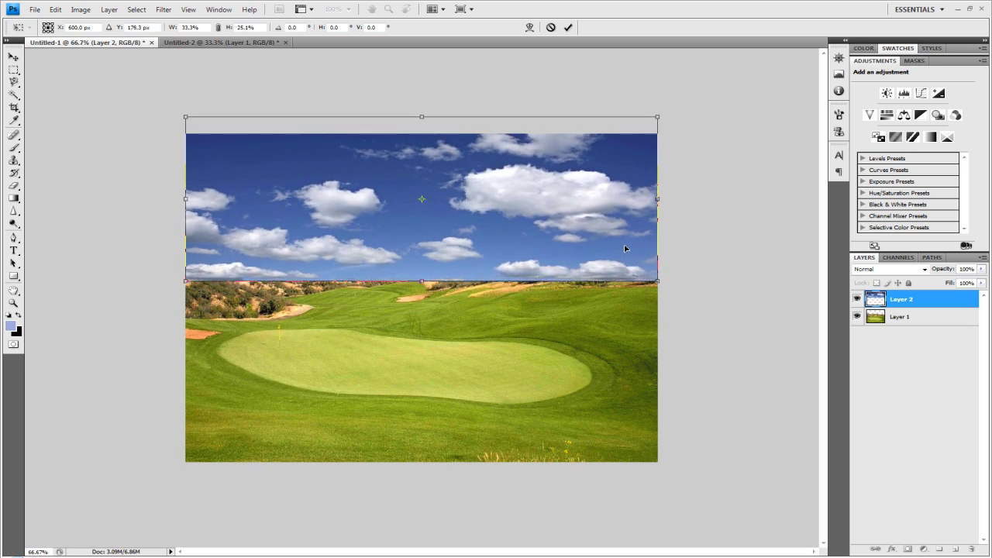
pyautogui.click(568, 27)
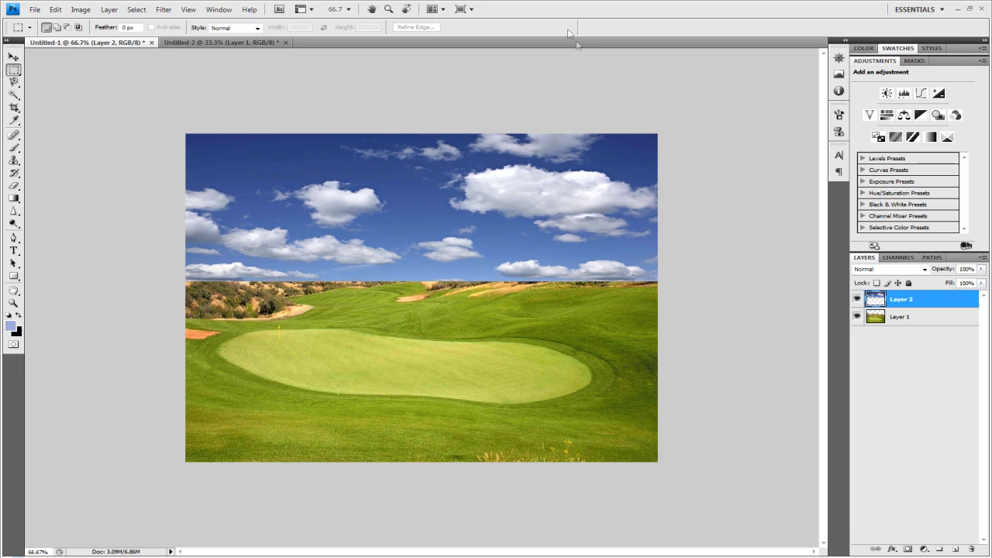
# - Drag Layer 2 below Layer 1, then make Layer 2 active again with the Move tool
pyautogui.moveTo(938, 302); pyautogui.dragTo(940, 334)
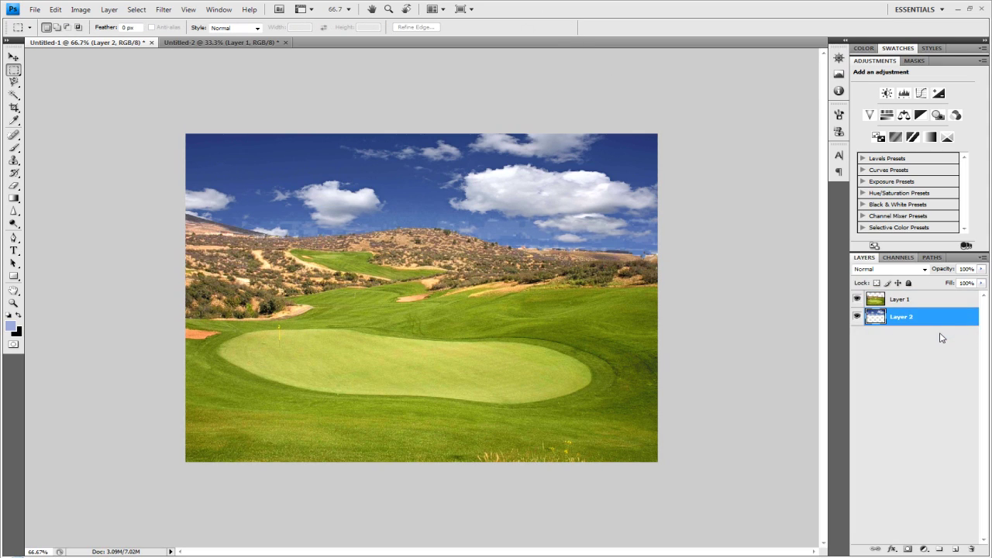
pyautogui.click(13, 56)
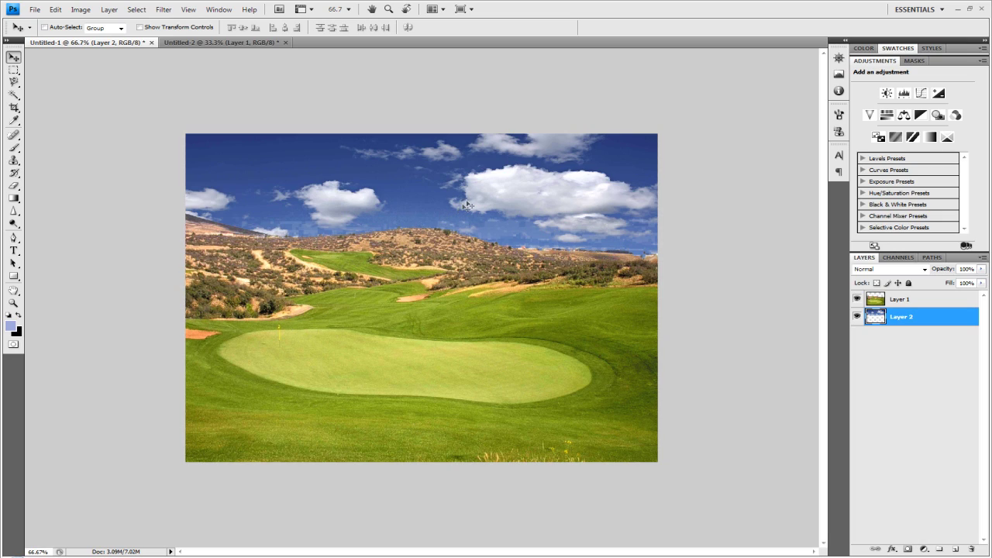
pyautogui.click(911, 305)
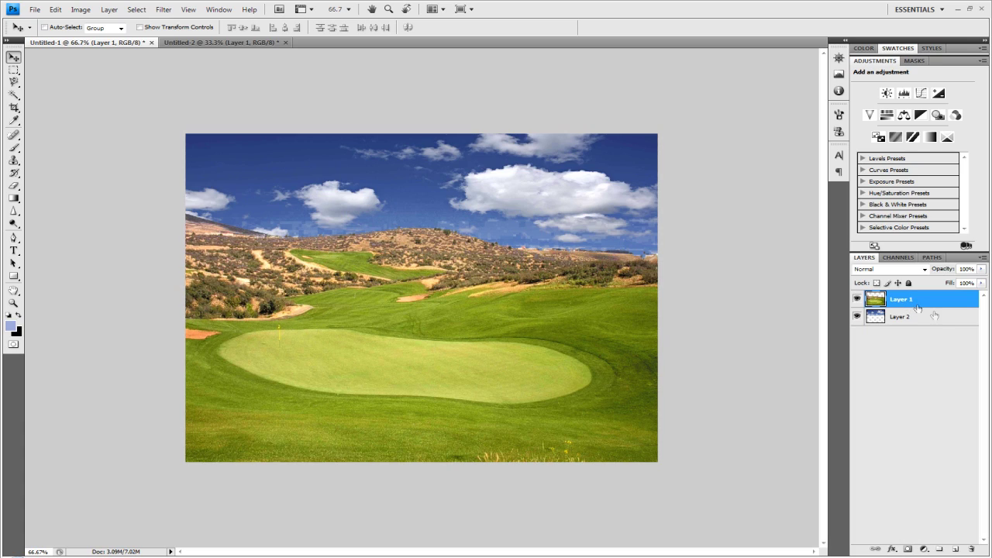
pyautogui.click(937, 321)
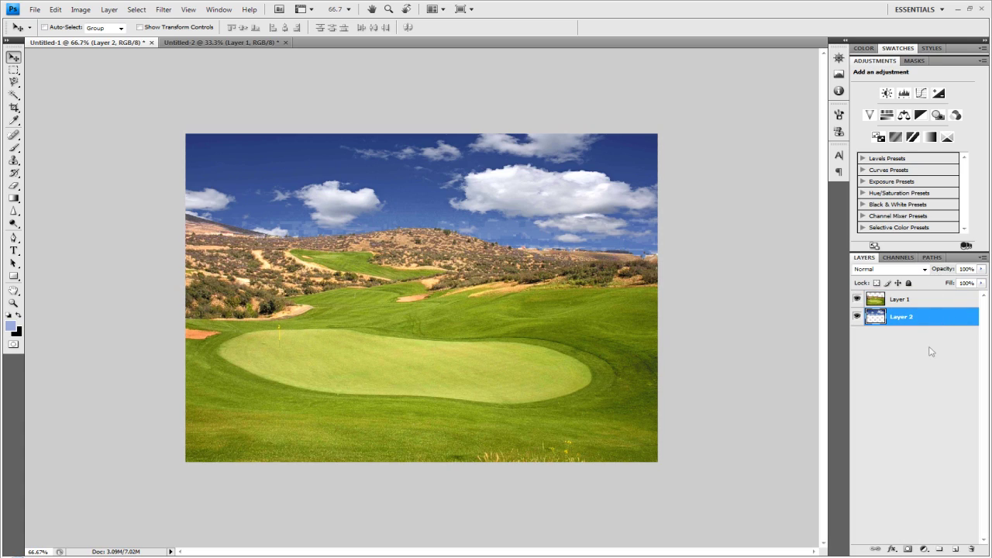
# - Add a Hue/Saturation adjustment layer above Layer 2 with Hue at +180
pyautogui.click(923, 548)
pyautogui.click(839, 433)
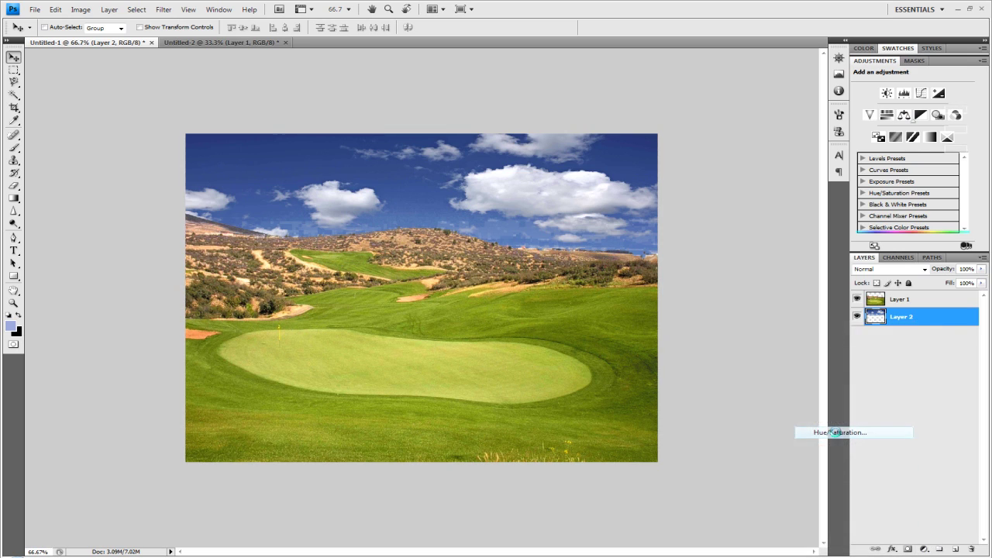
pyautogui.click(912, 121)
pyautogui.moveTo(912, 121); pyautogui.dragTo(989, 129)
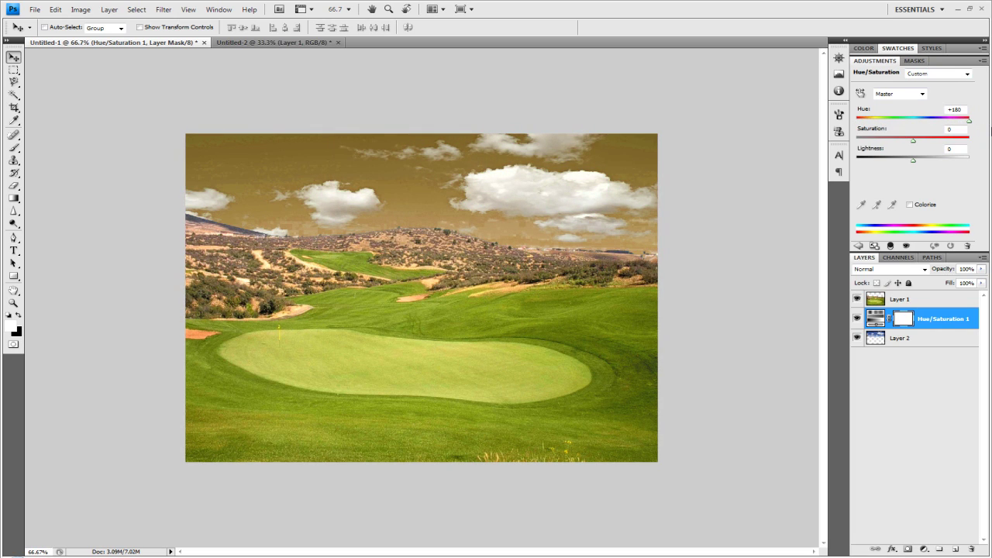